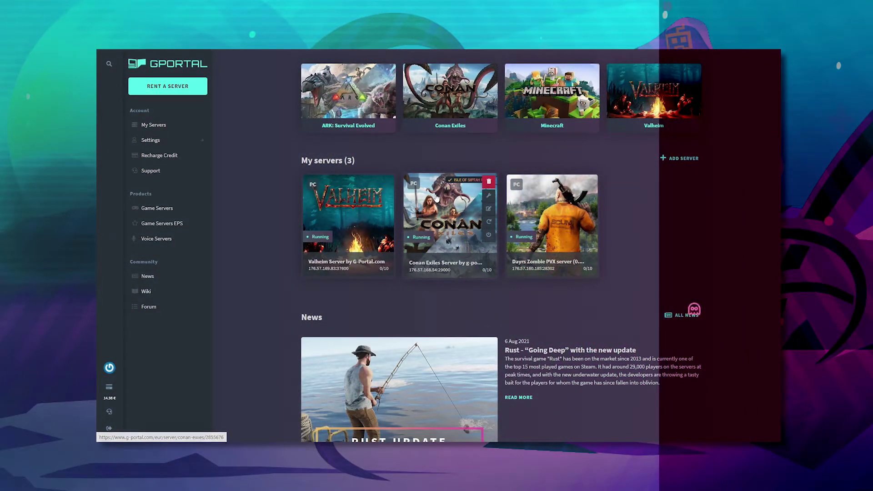
Step: Open the Conan Exiles Server card's Status page from My servers
click(437, 198)
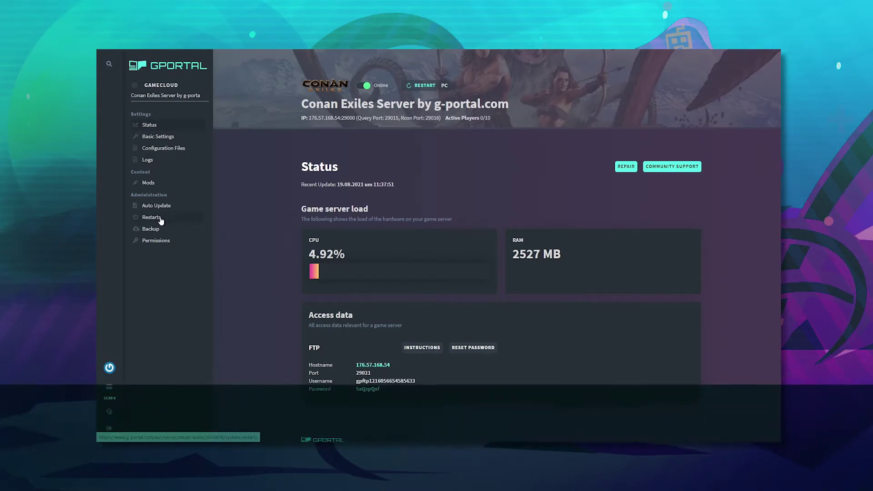
Step: Create a new backup from the Conan Exiles server's Backup page and confirm it
click(156, 232)
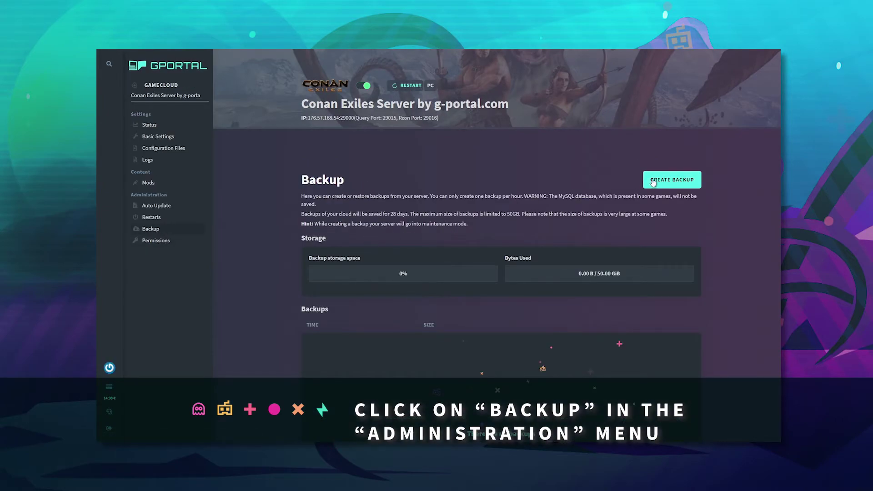
click(654, 181)
click(516, 302)
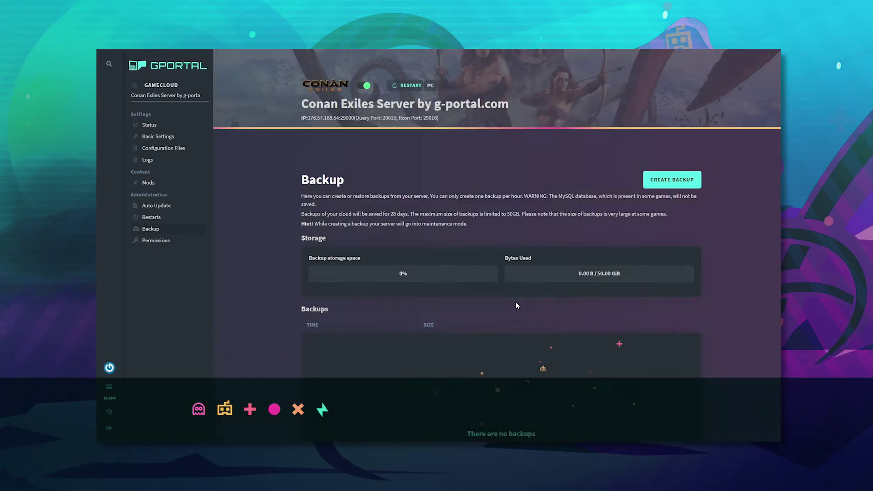